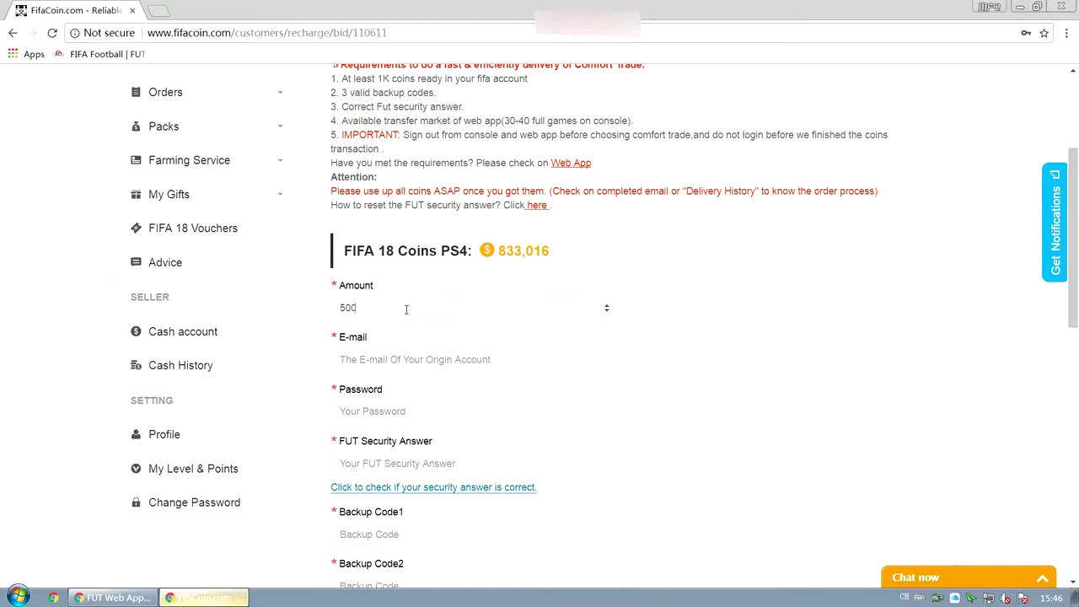
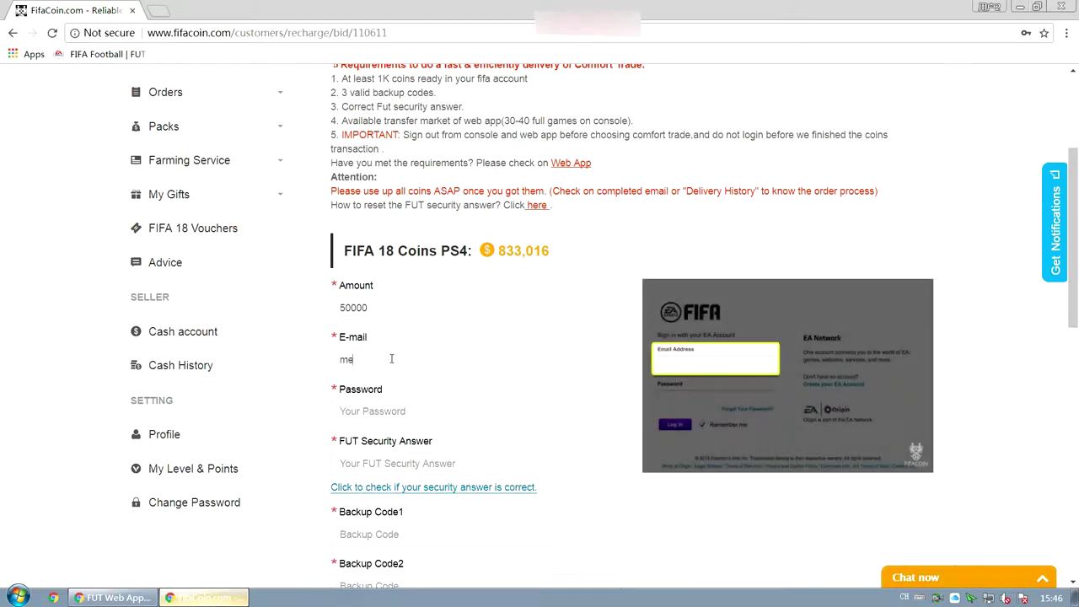
Fill in the EA account password and the FUT security answer.
click(348, 406)
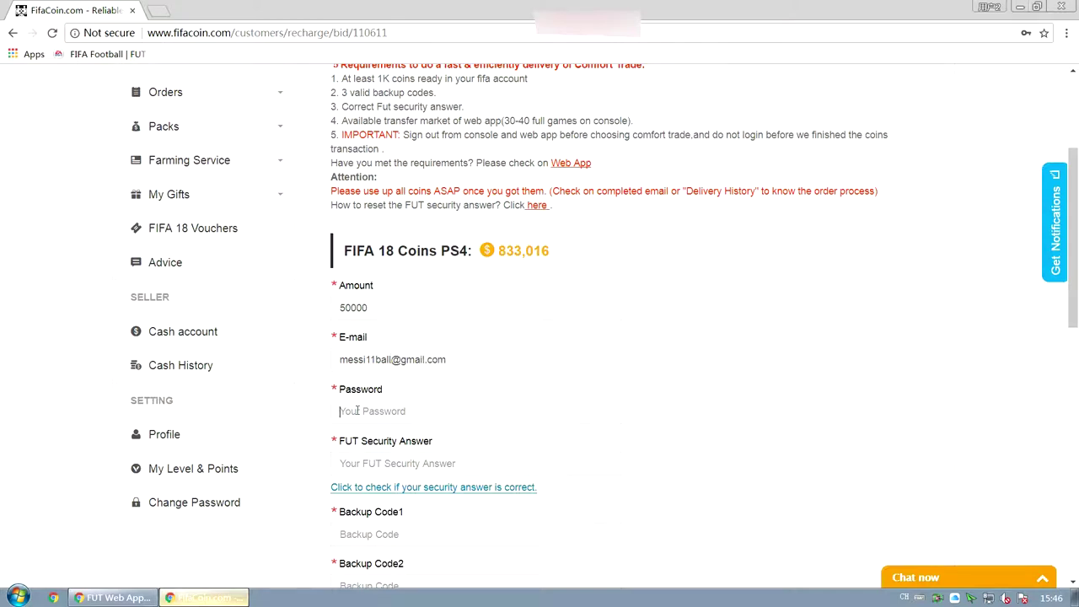
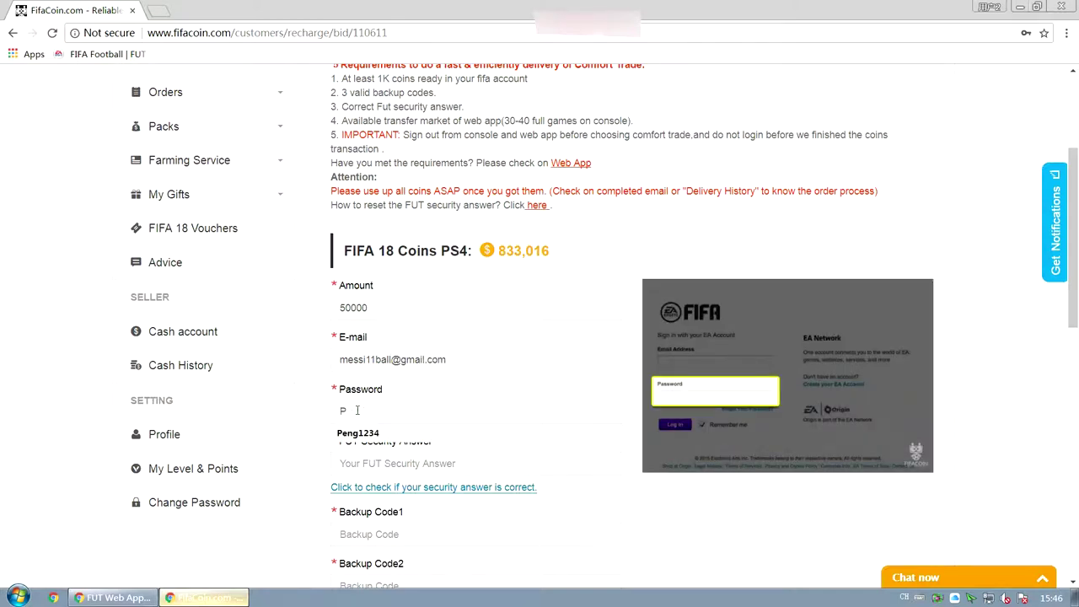
click(503, 459)
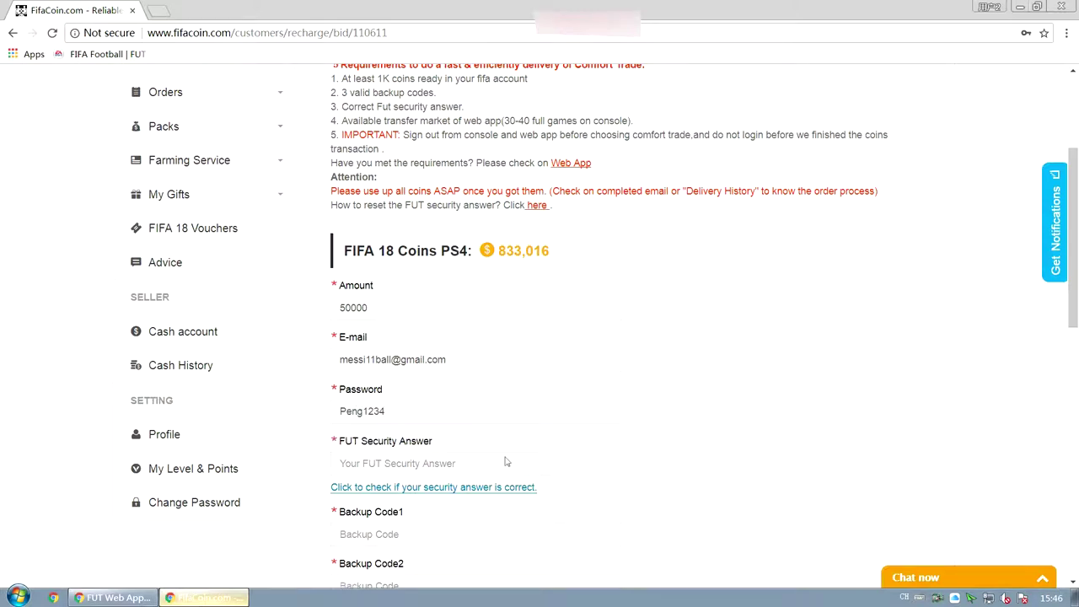
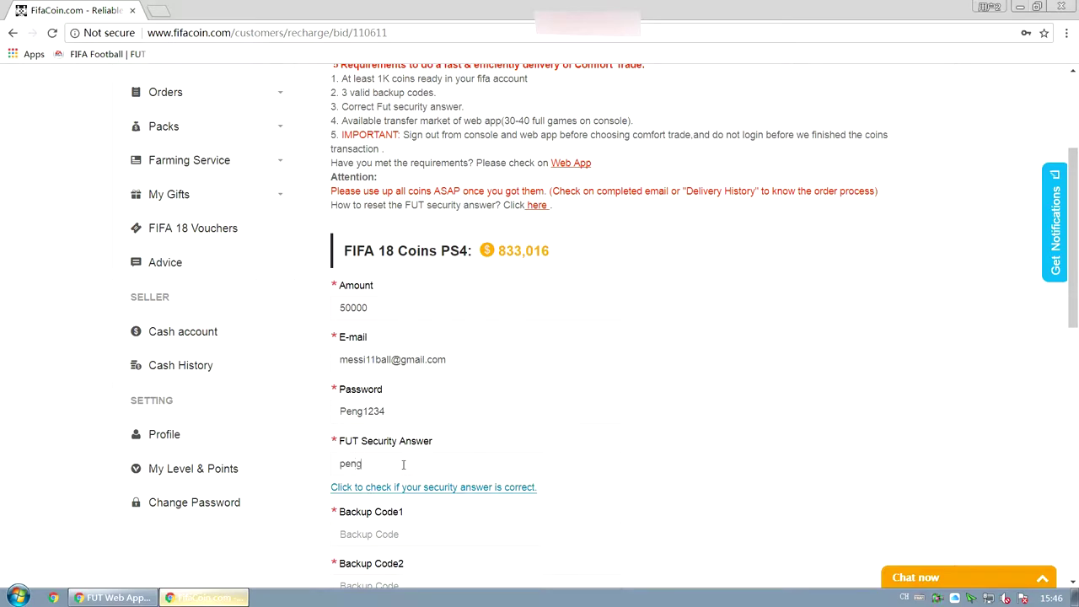
scroll(489, 448, down, 6)
scroll(494, 250, up, 1)
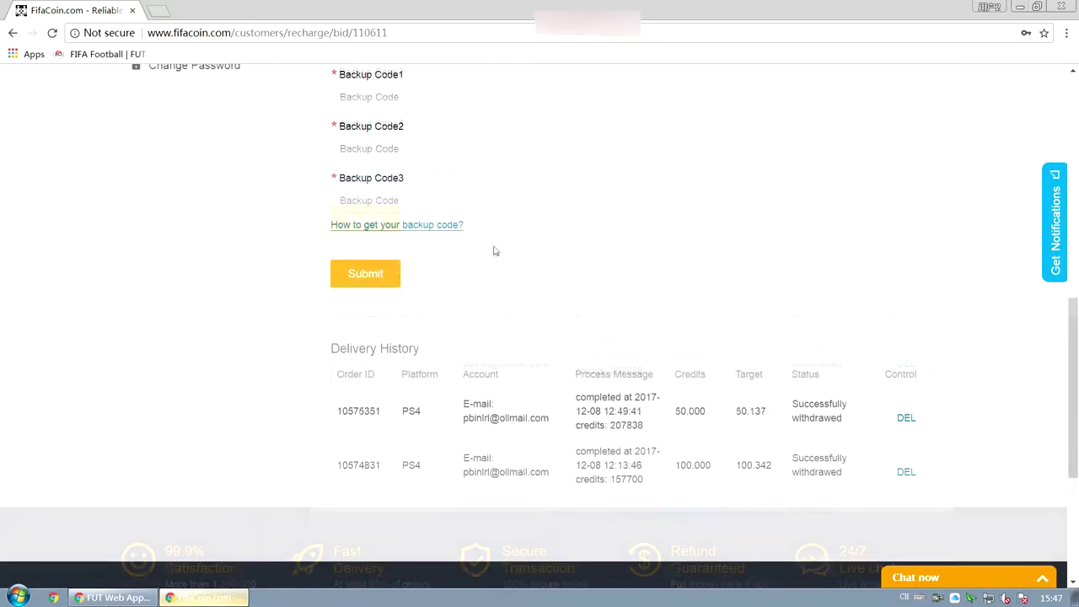
click(116, 597)
click(301, 11)
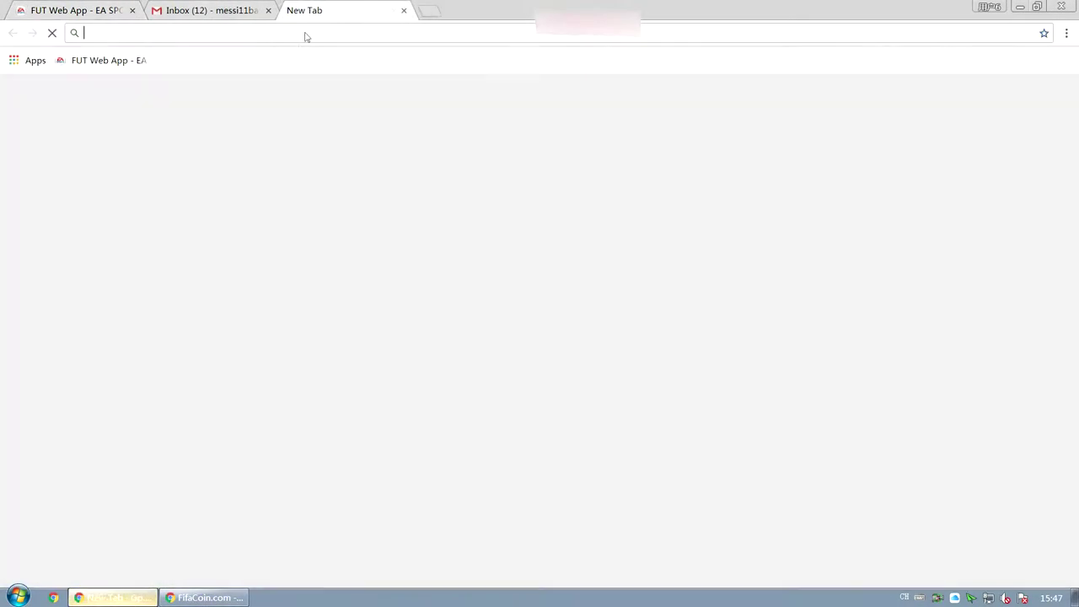
text(www.)
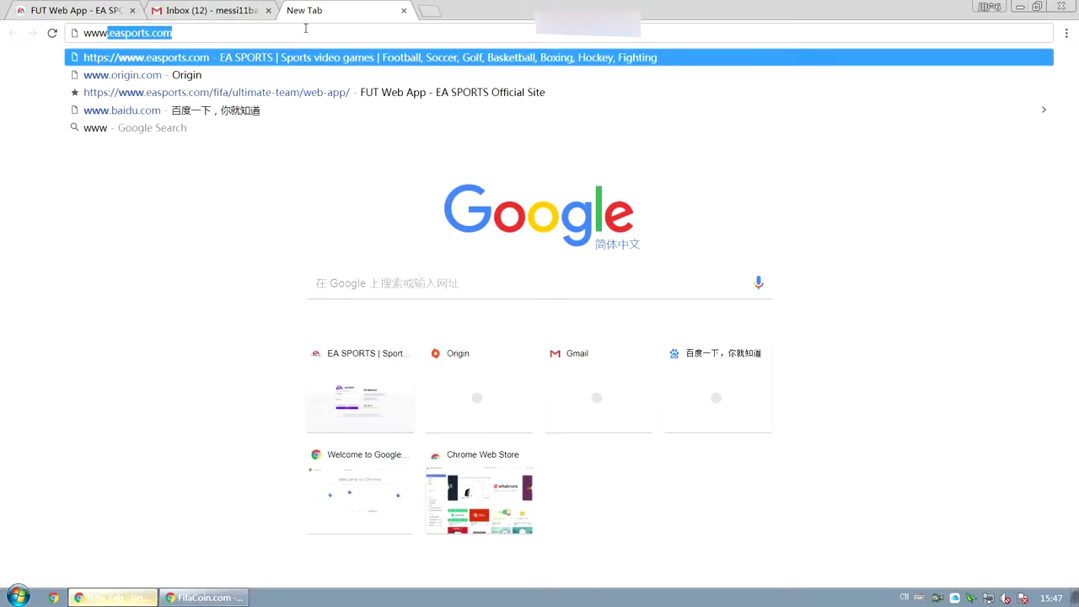
text(.or)
key(Return)
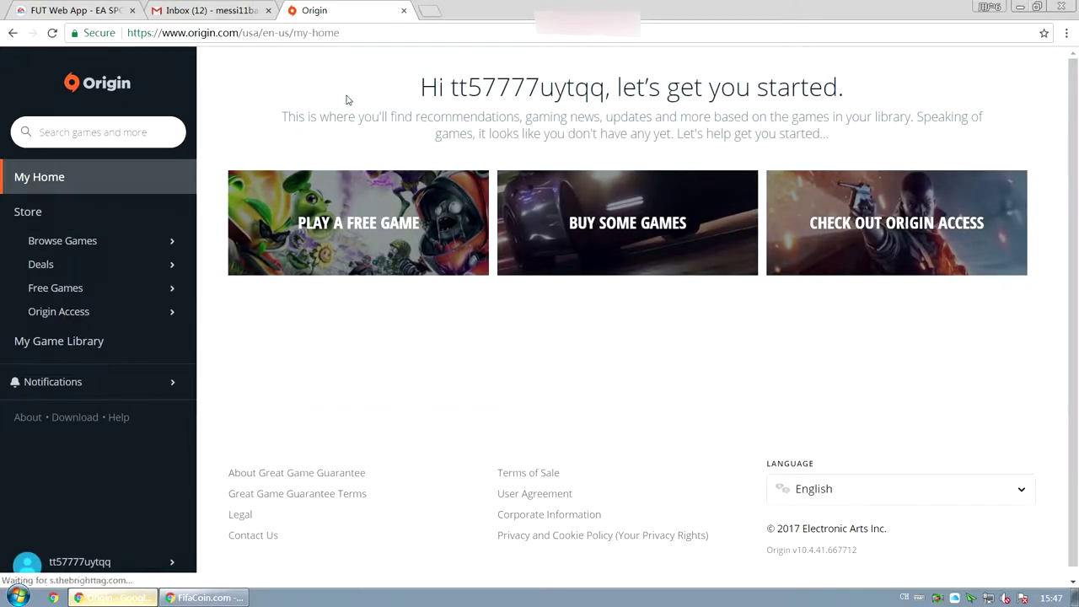
mouse_move(183, 565)
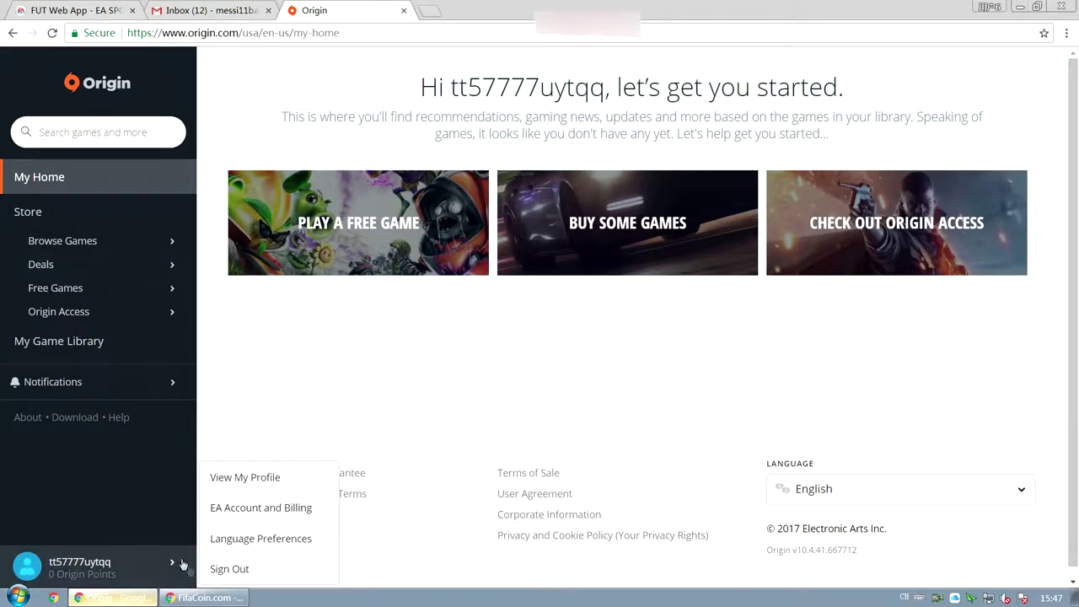
click(266, 508)
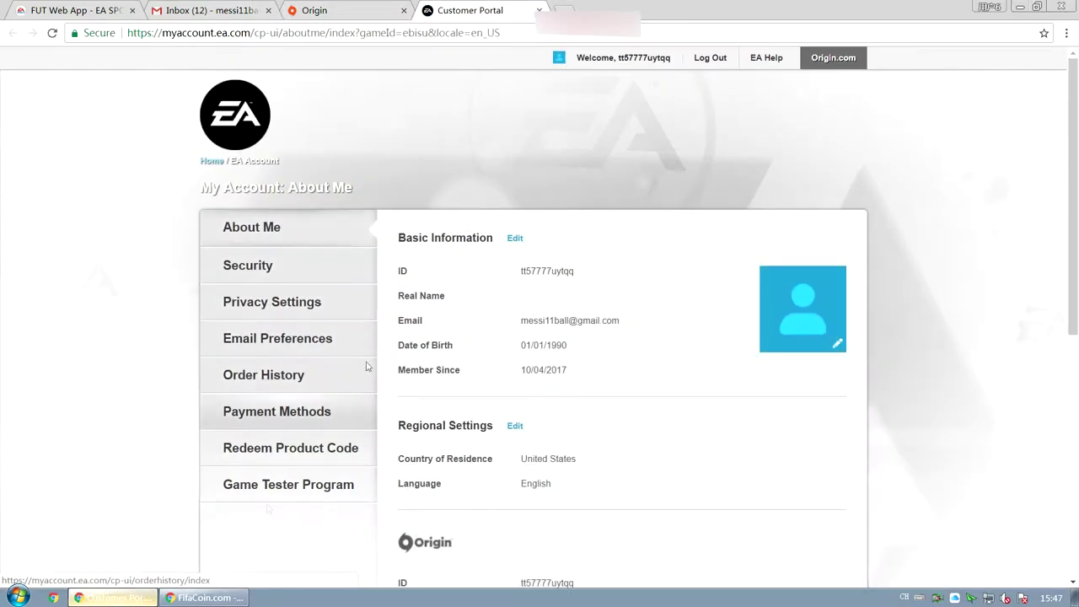
click(258, 268)
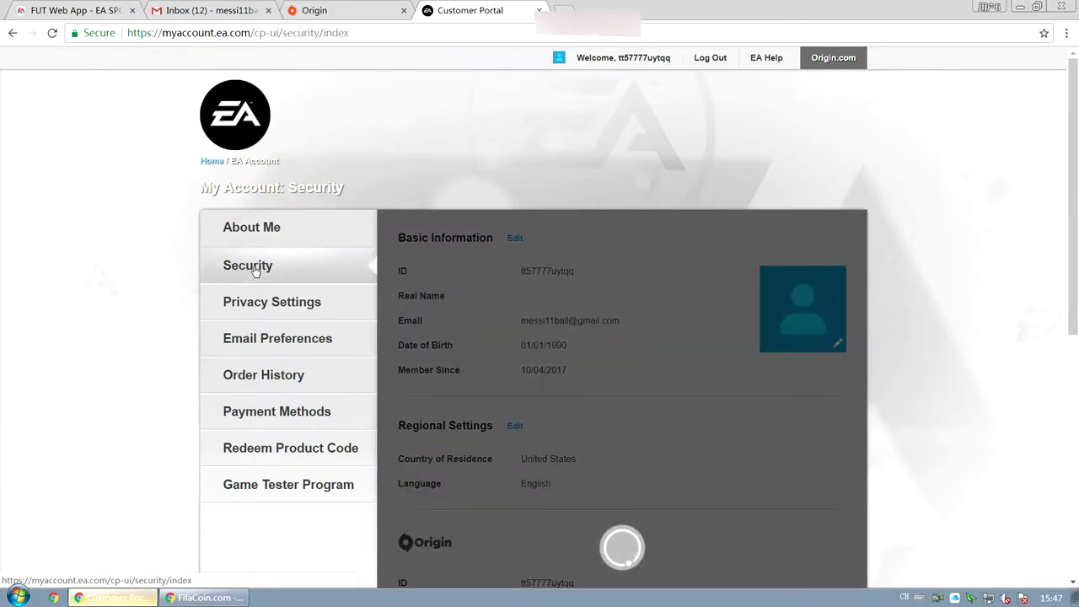
scroll(548, 278, down, 3)
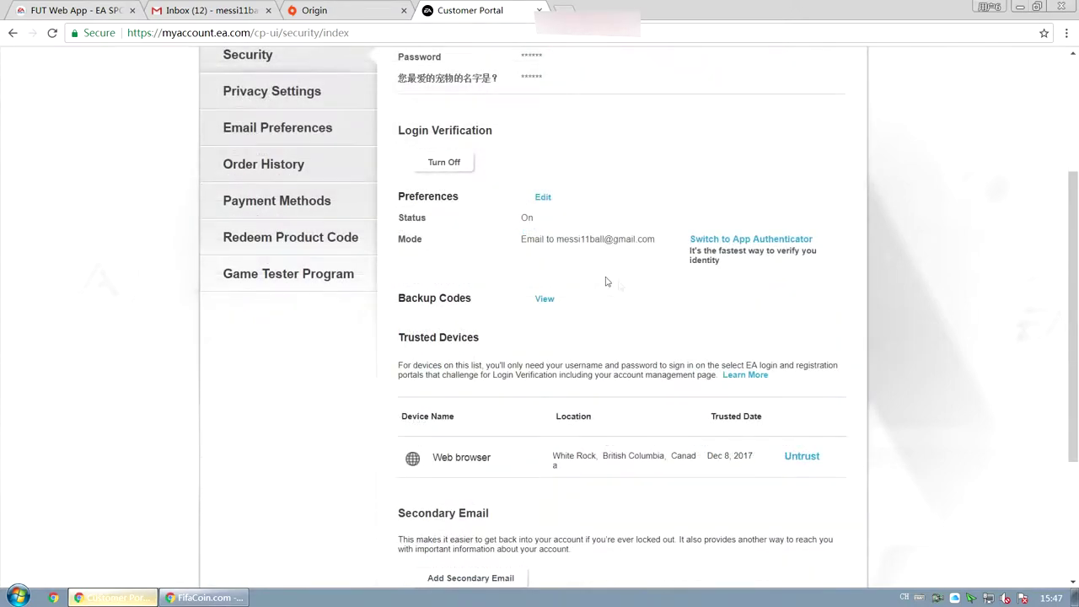
Request to view backup codes and submit the security code e-mailed to the Gmail inbox.
click(544, 299)
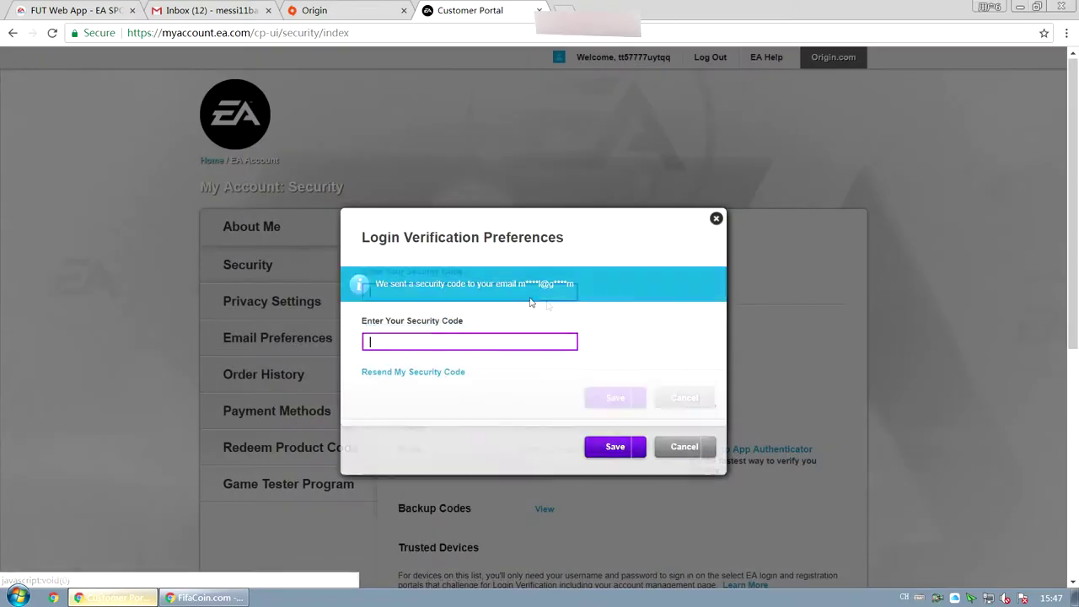
click(203, 10)
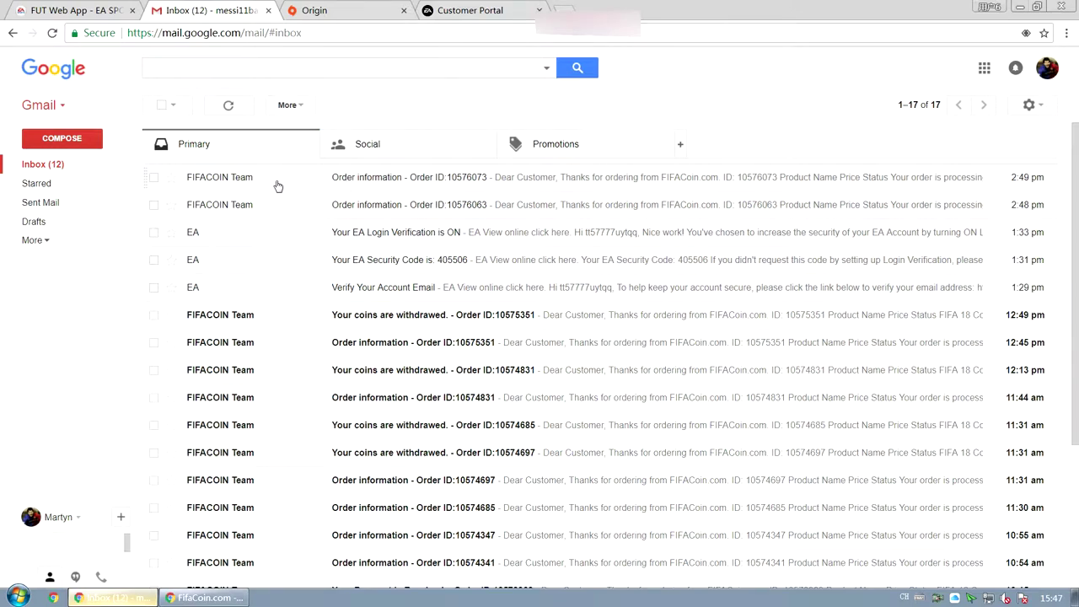
click(31, 168)
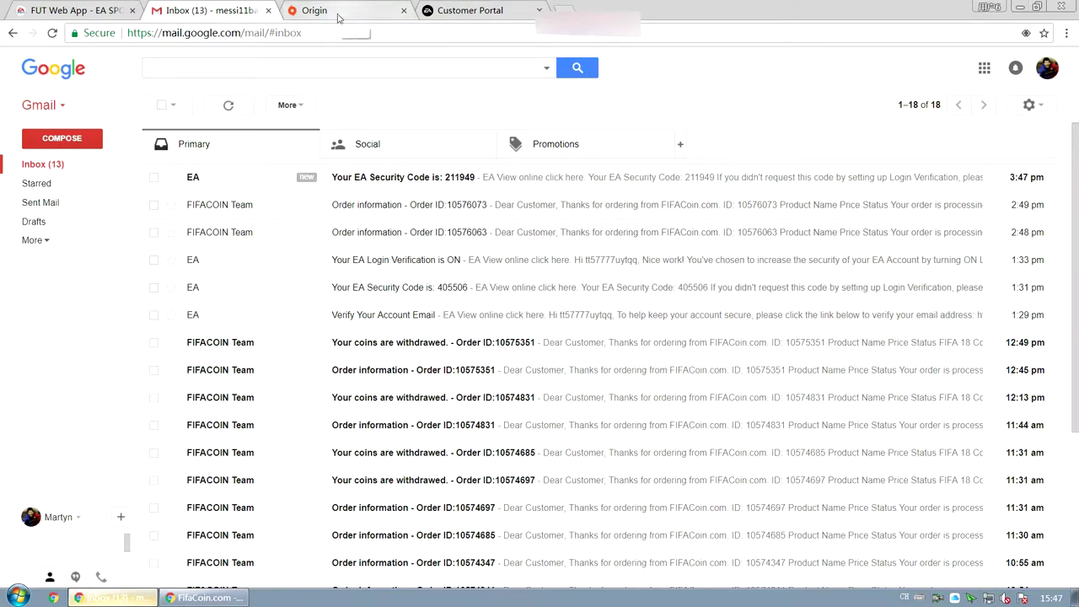
click(472, 10)
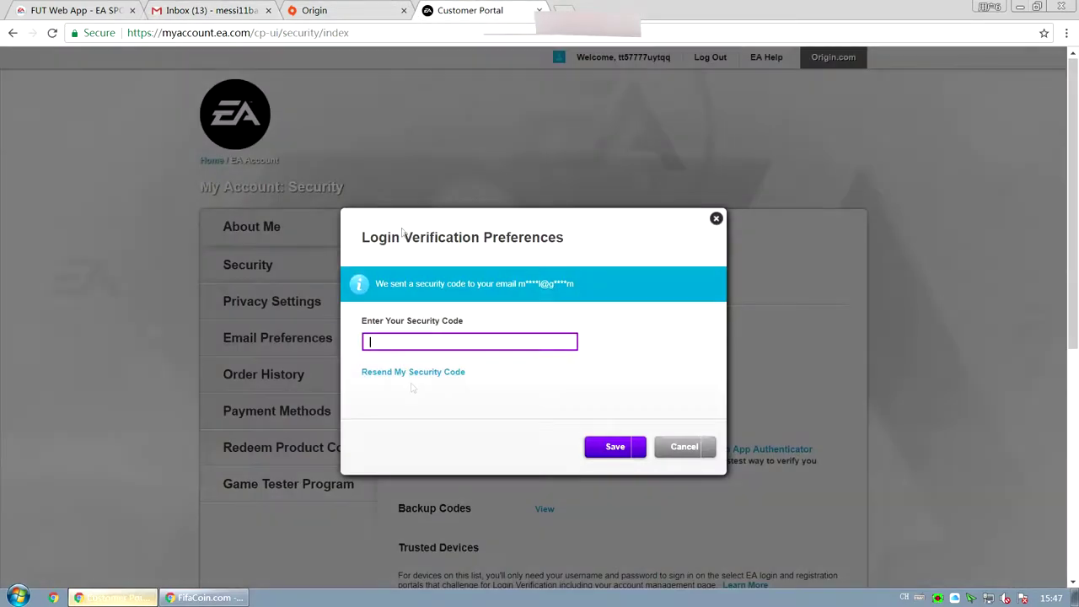
click(450, 344)
click(614, 447)
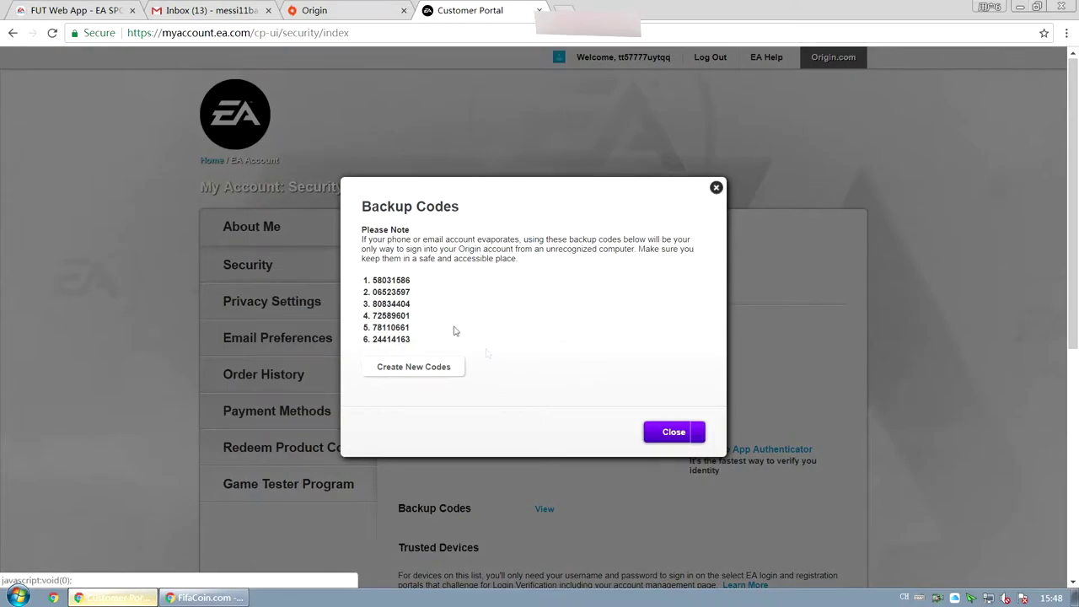
Create new backup codes and paste the first into FifaCoin's Backup Code1 field.
click(427, 363)
double_click(392, 329)
key(ctrl+c)
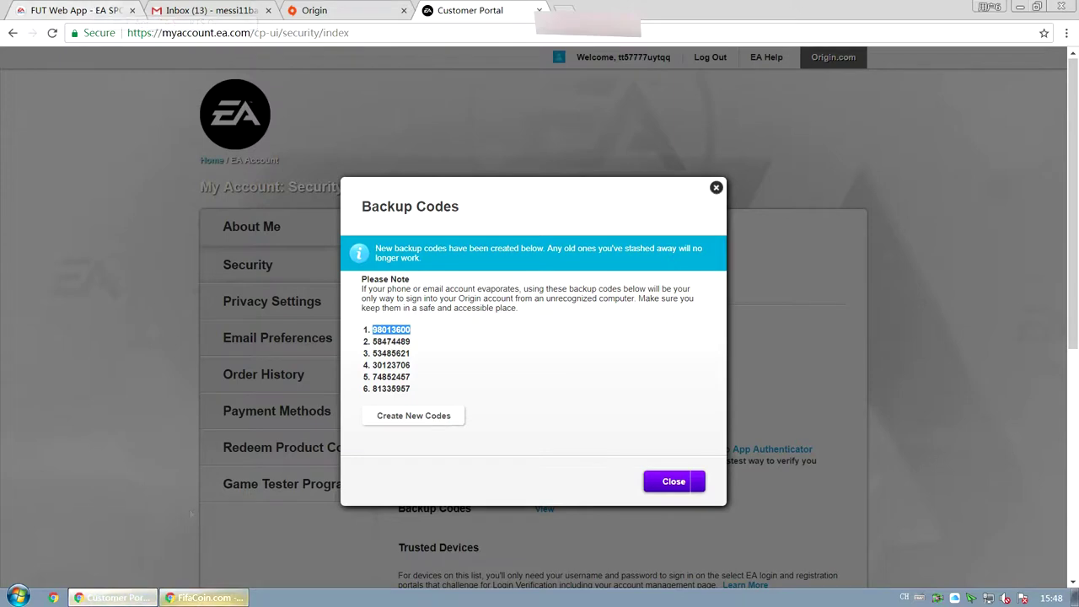
click(205, 598)
key(ctrl+v)
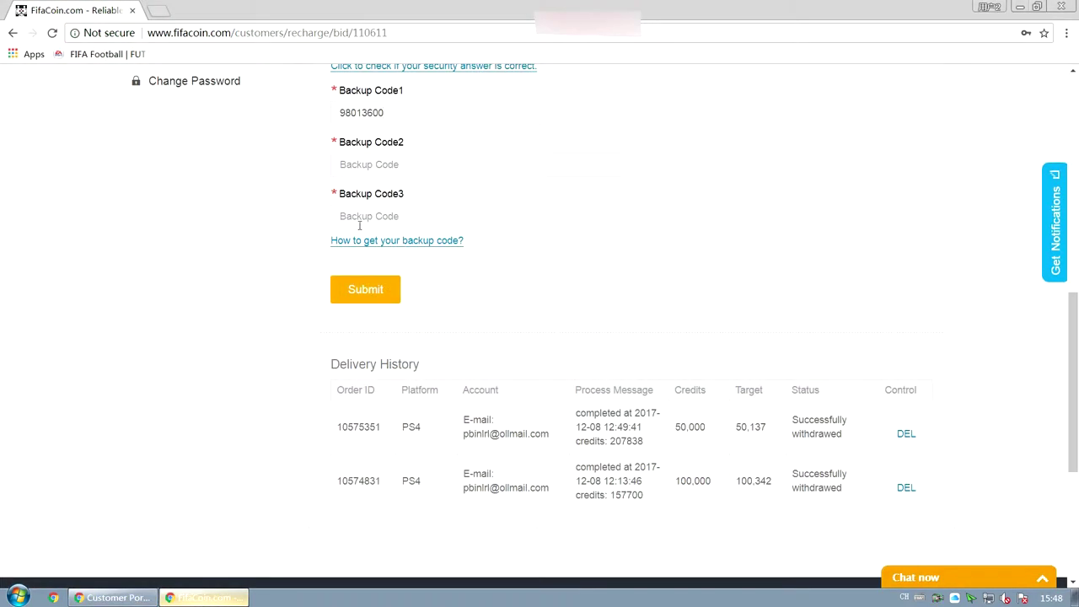
Paste the second EA backup code into Backup Code2, then select the third code in the Customer Portal list.
click(367, 166)
key(ctrl+v)
click(114, 598)
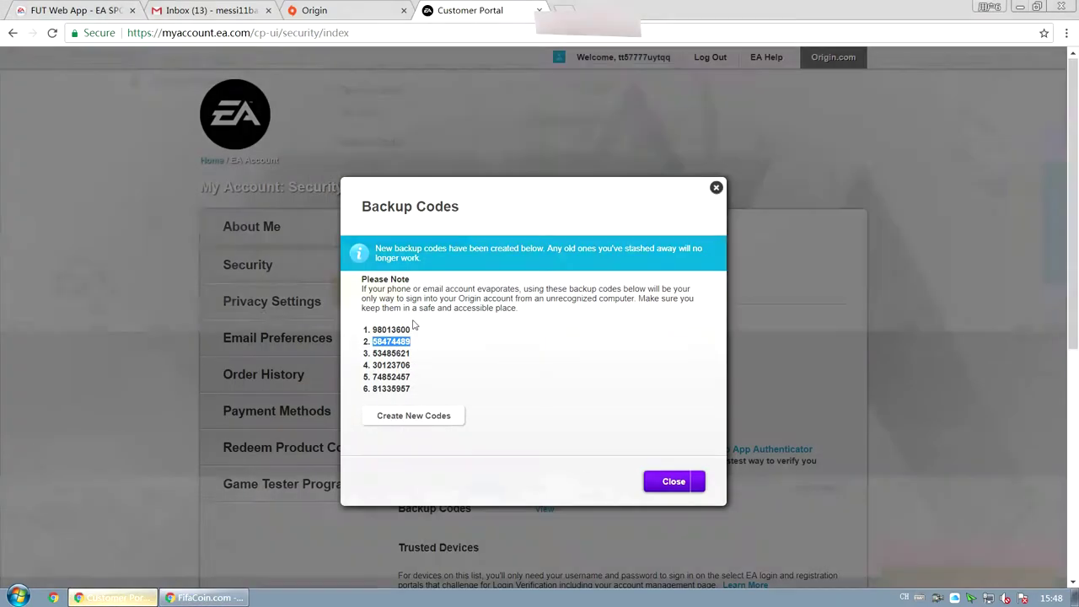
double_click(391, 353)
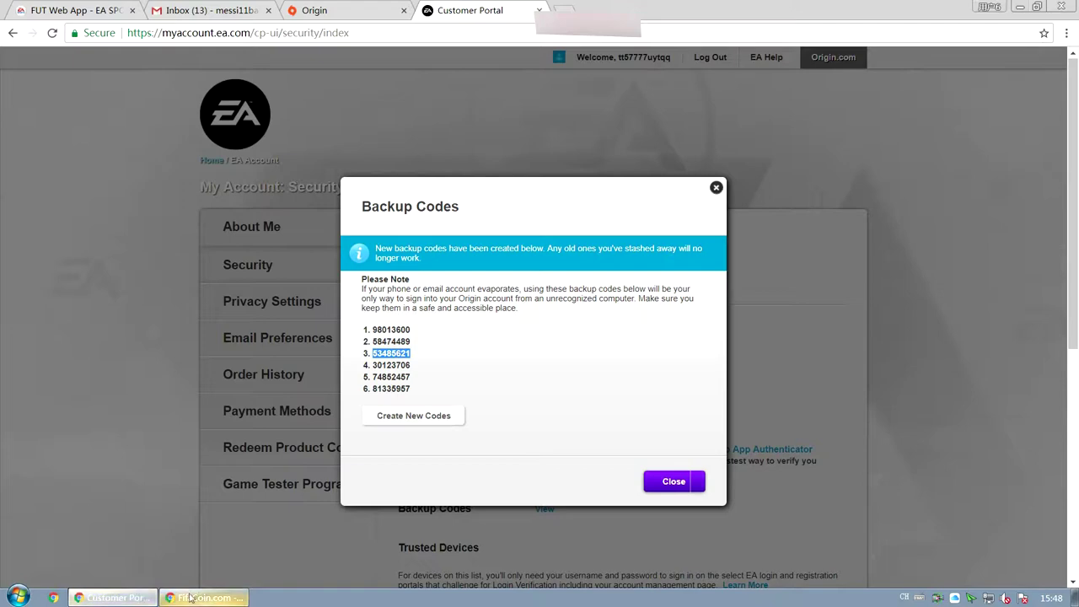
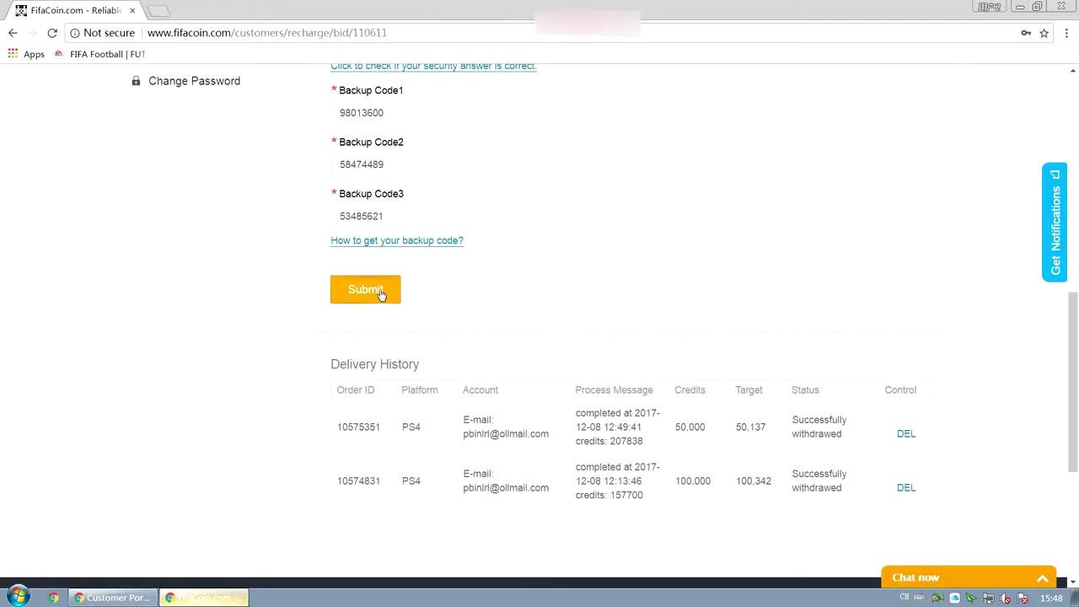
Submit the comfort-trade request twice until the 50,000-coin PS4 order shows as processing.
click(378, 291)
click(379, 289)
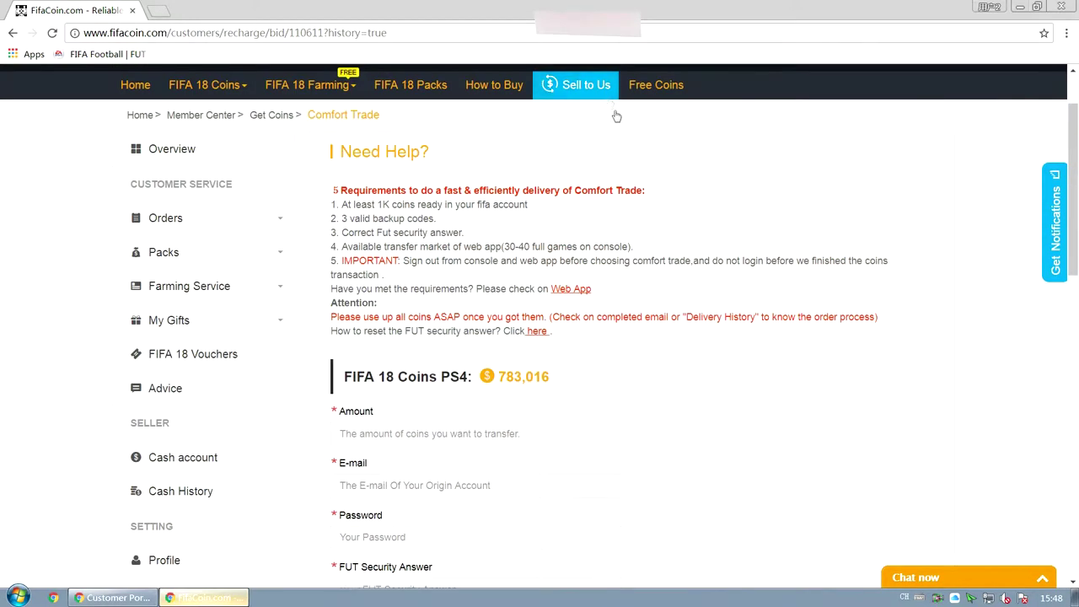
scroll(613, 113, up, 2)
mouse_move(704, 78)
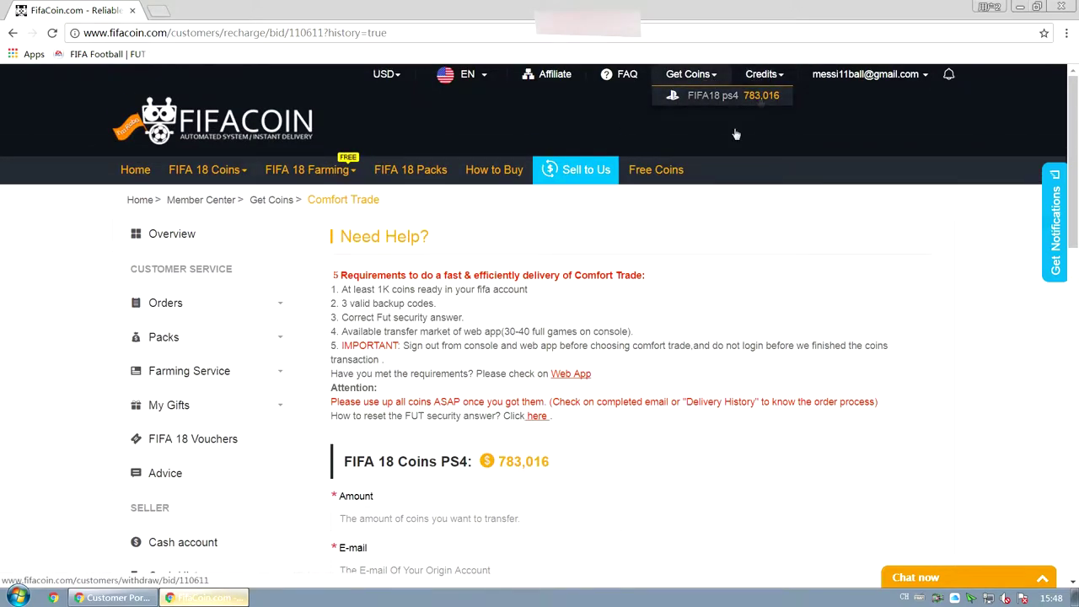
scroll(724, 278, down, 8)
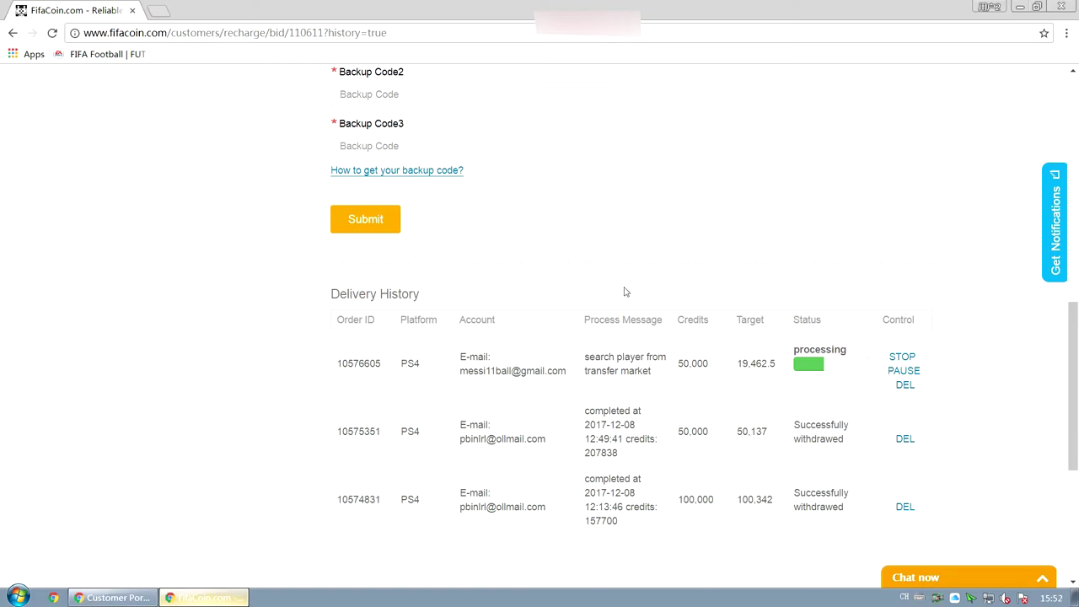
Reload FifaCoin and check Delivery History shows the 50,000-coin order withdrawn, target 53,492.
scroll(641, 299, up, 3)
scroll(656, 301, down, 2)
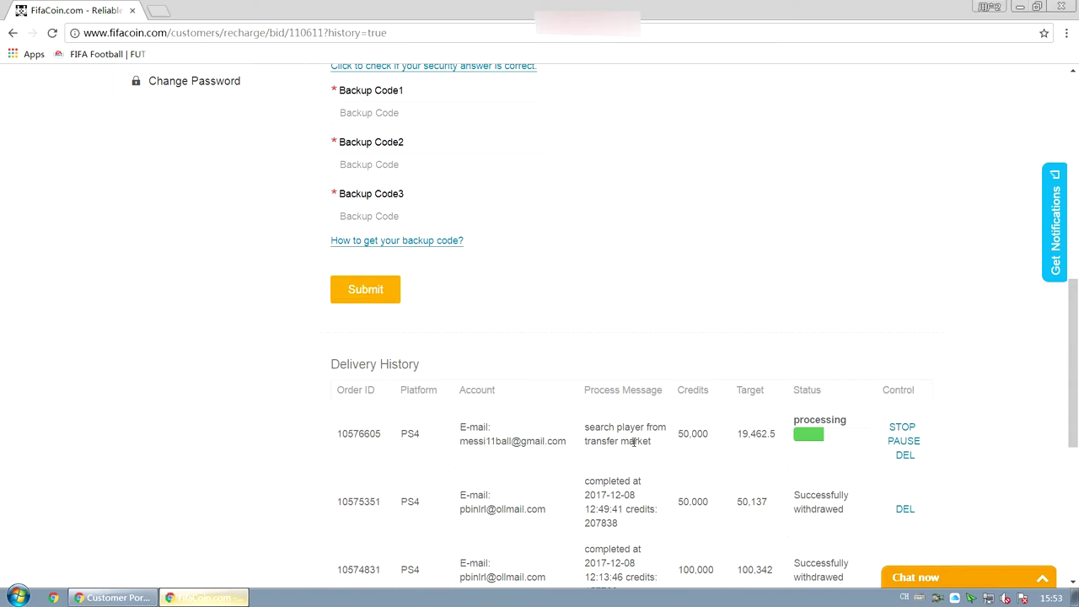
scroll(633, 452, down, 3)
scroll(658, 227, up, 1)
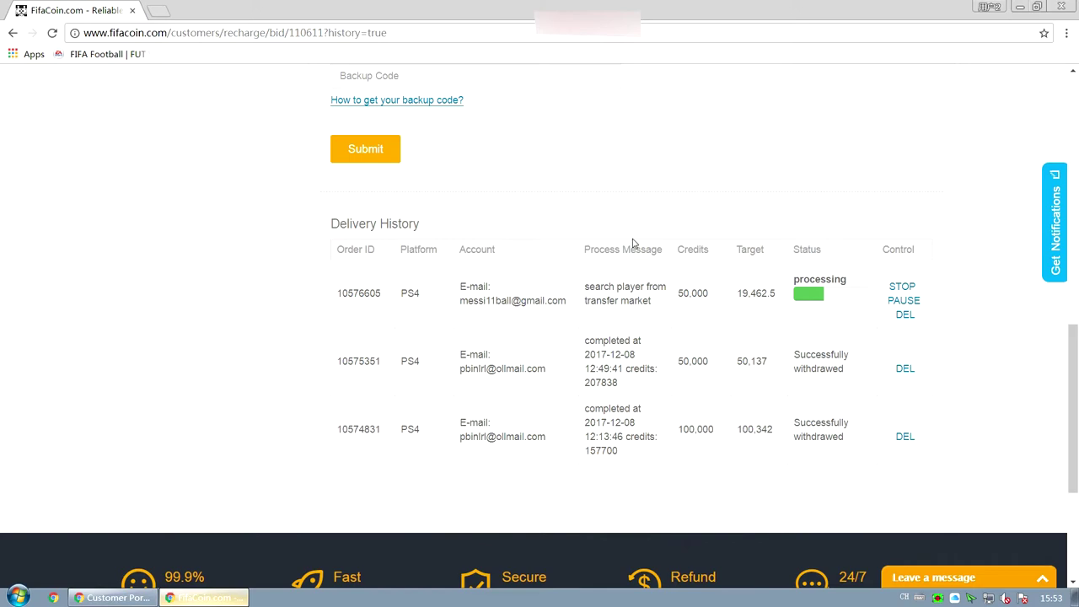
scroll(643, 248, up, 1)
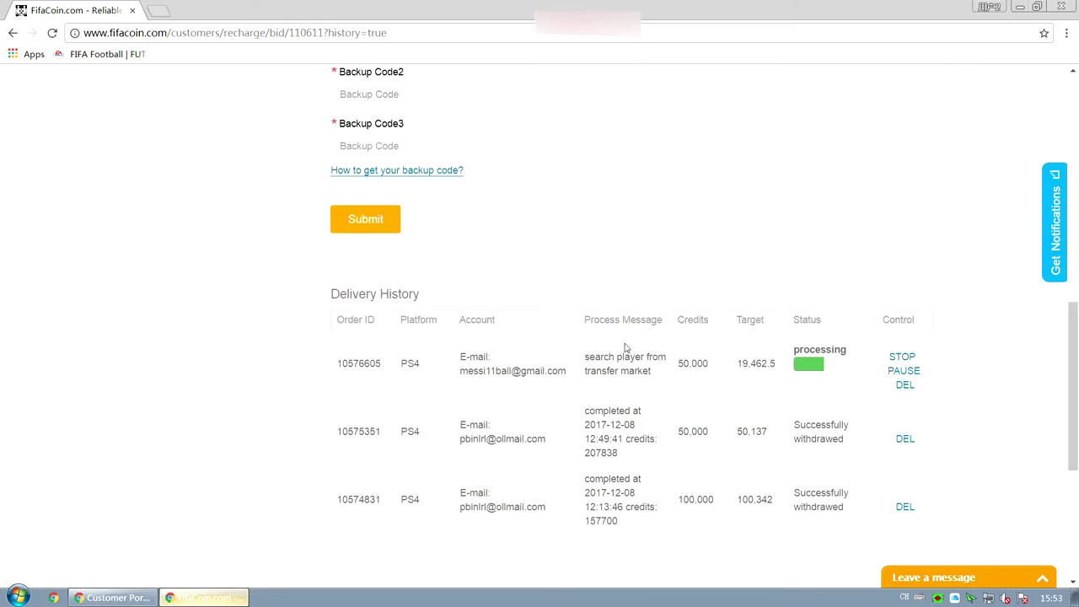
click(52, 33)
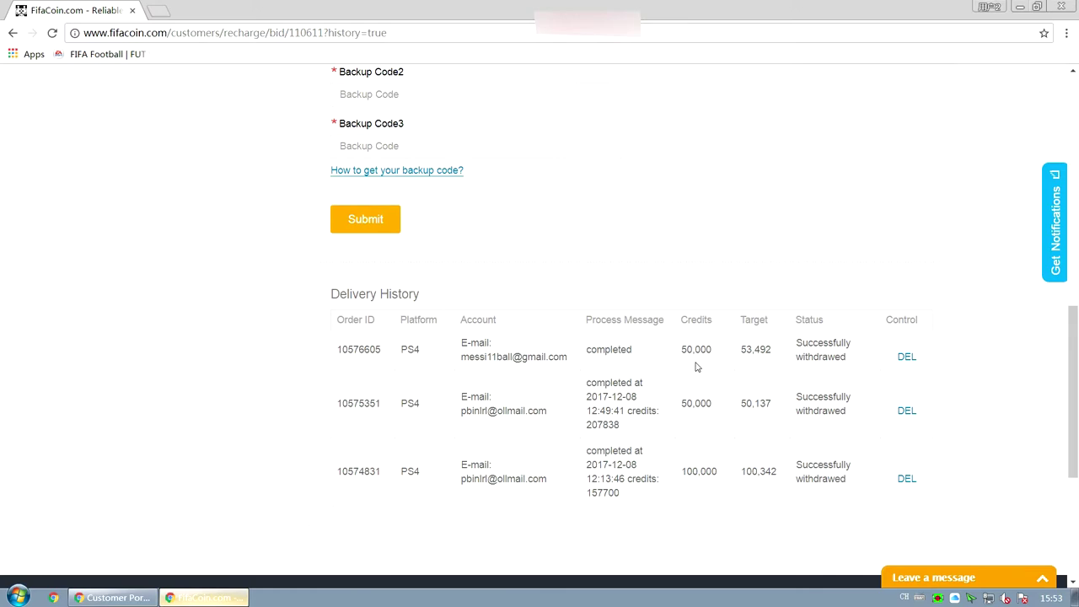
scroll(750, 364, up, 2)
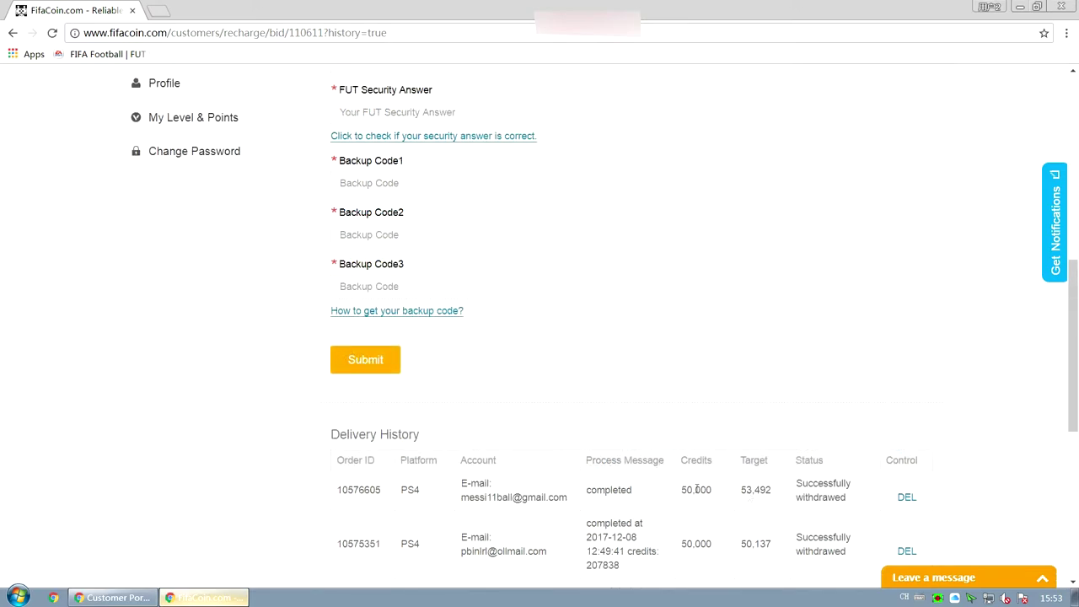
Close the Backup Codes dialog and the Customer Portal and Origin tabs, returning to FUT Web App.
click(113, 597)
click(716, 186)
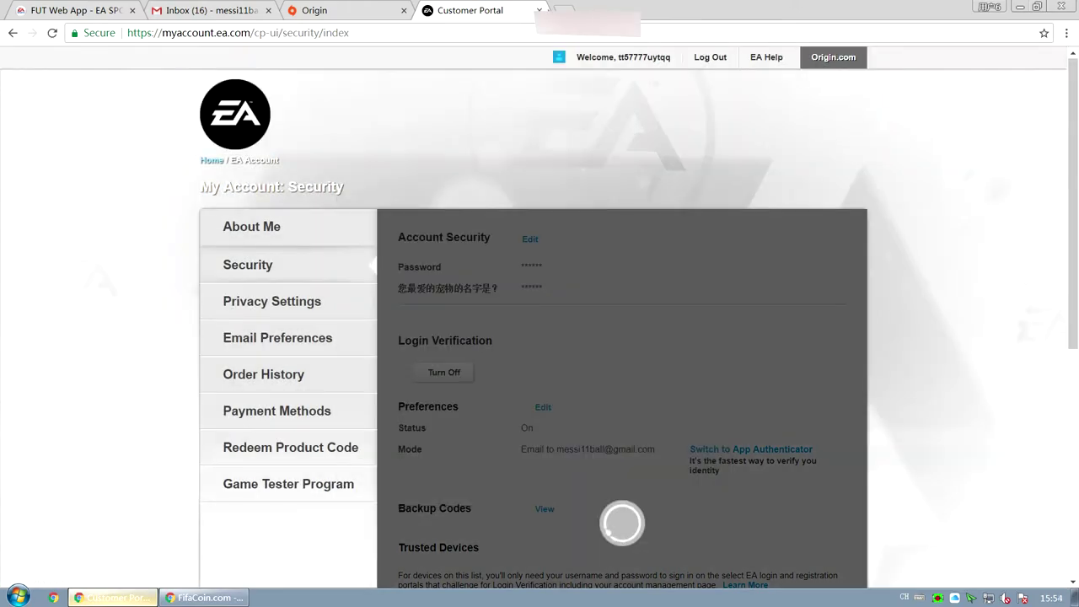
click(540, 10)
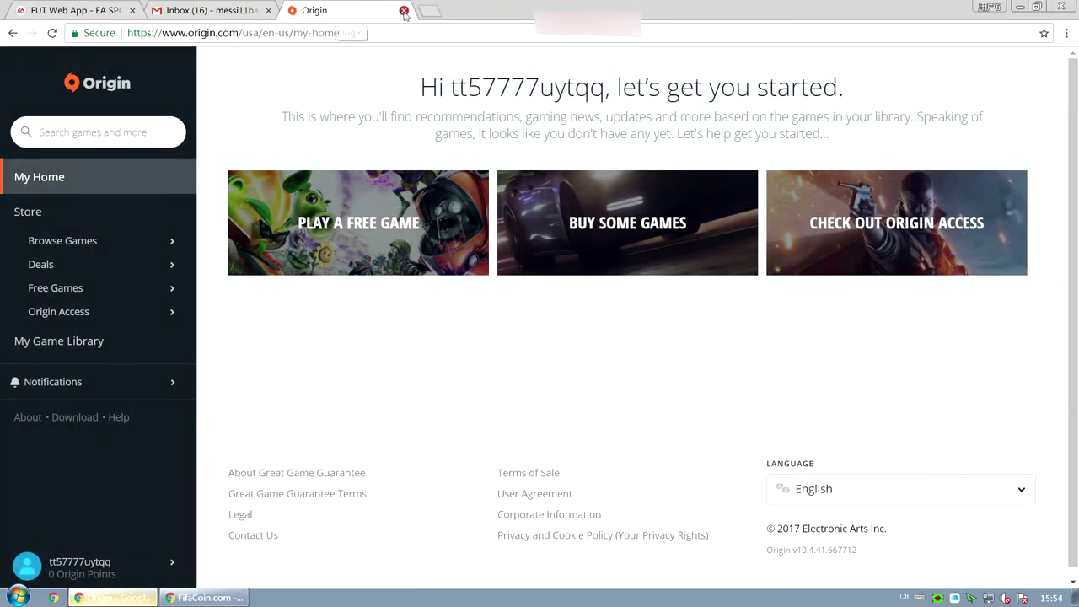
click(403, 10)
click(93, 10)
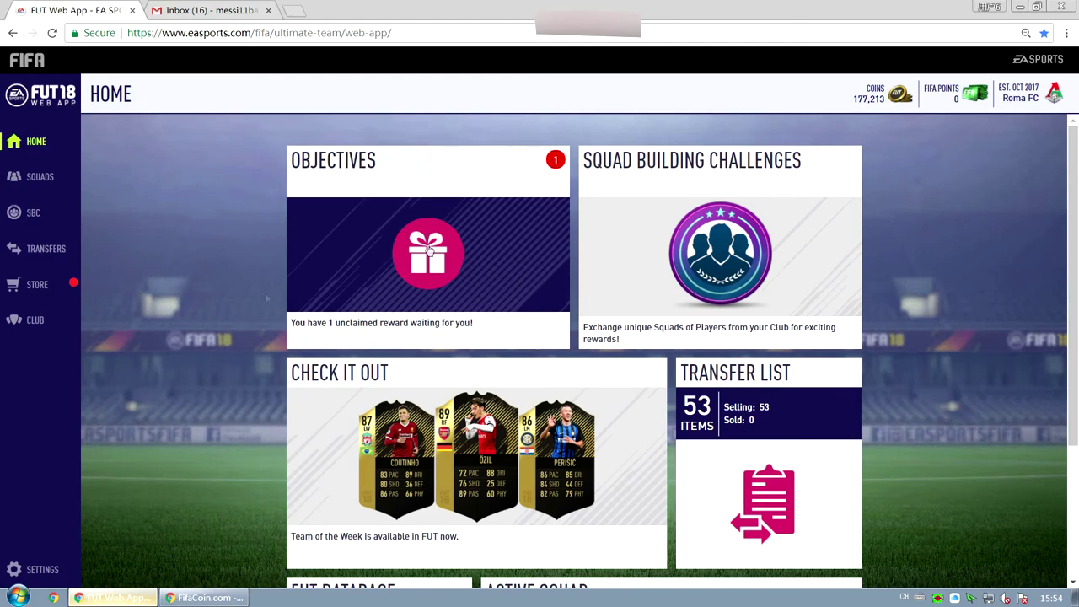
Reload the Web App and log in with the security answer, reaching the 230,706-coin home page.
click(51, 34)
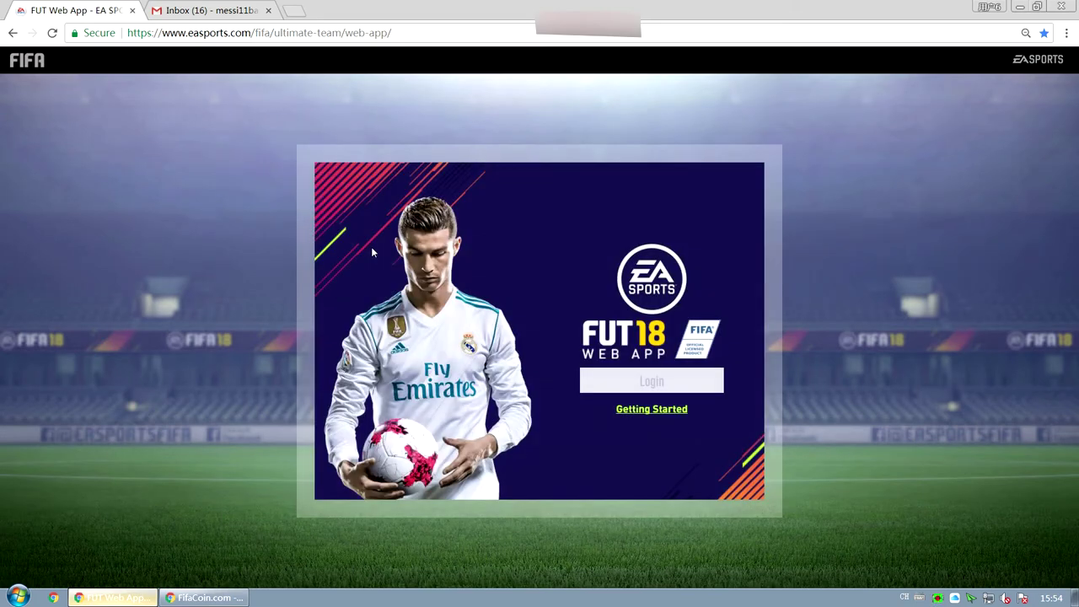
click(650, 382)
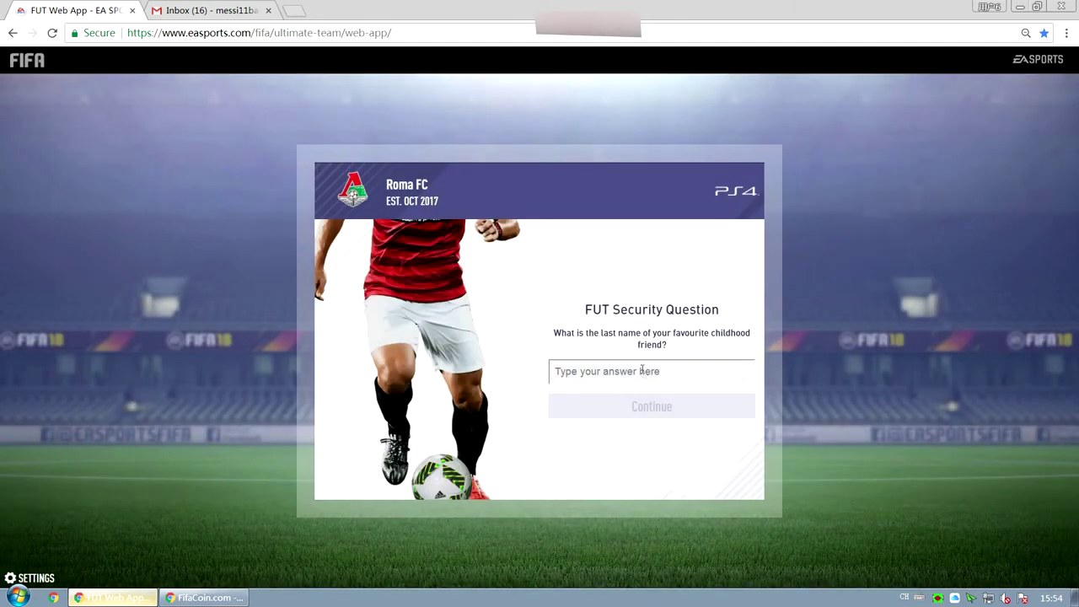
click(642, 371)
text(••••)
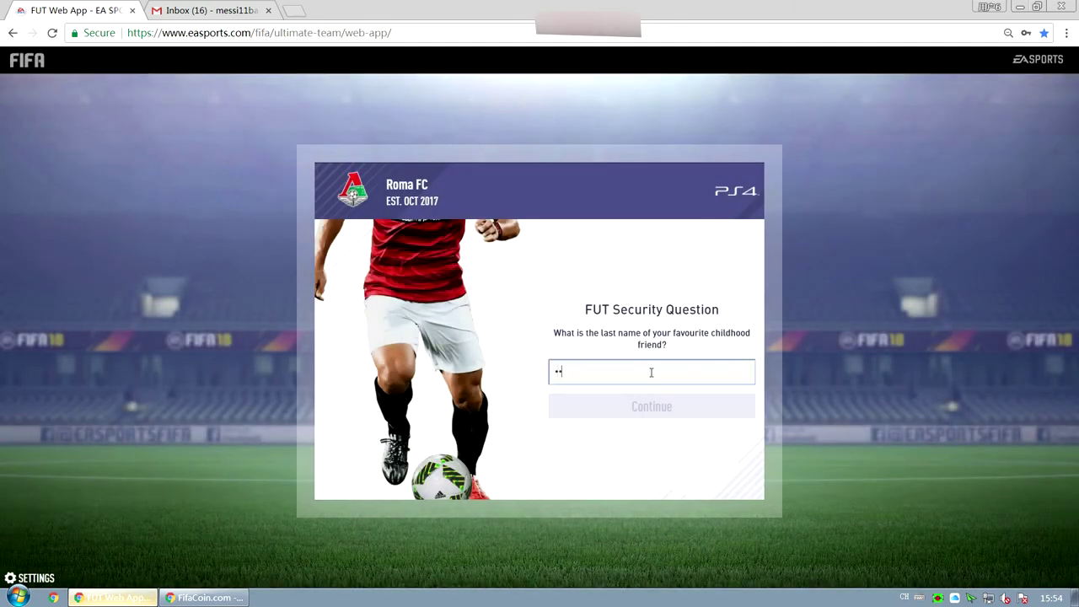
click(674, 405)
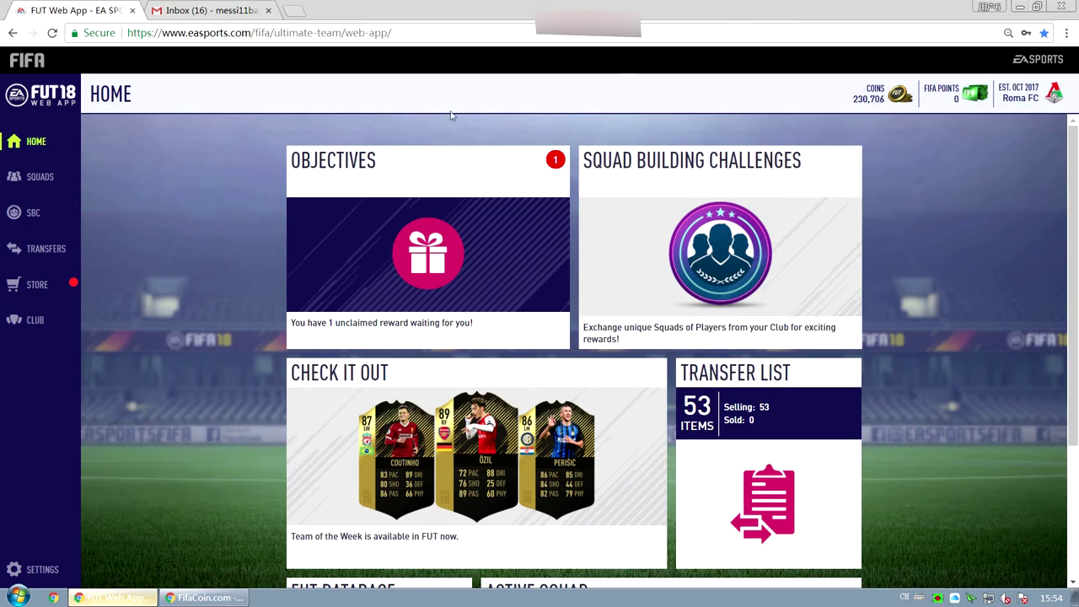
click(195, 12)
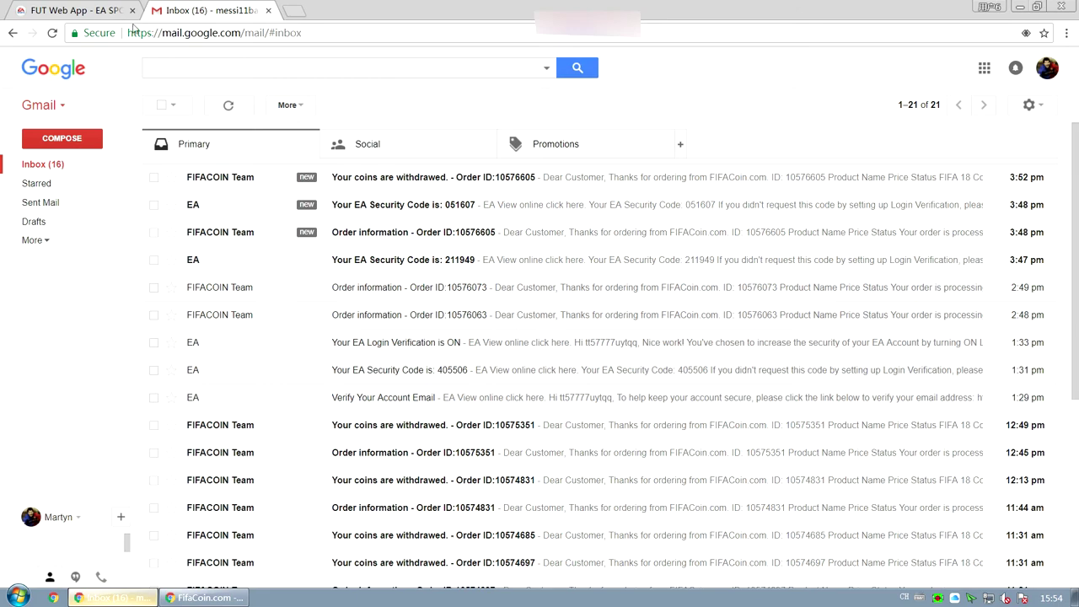
click(94, 16)
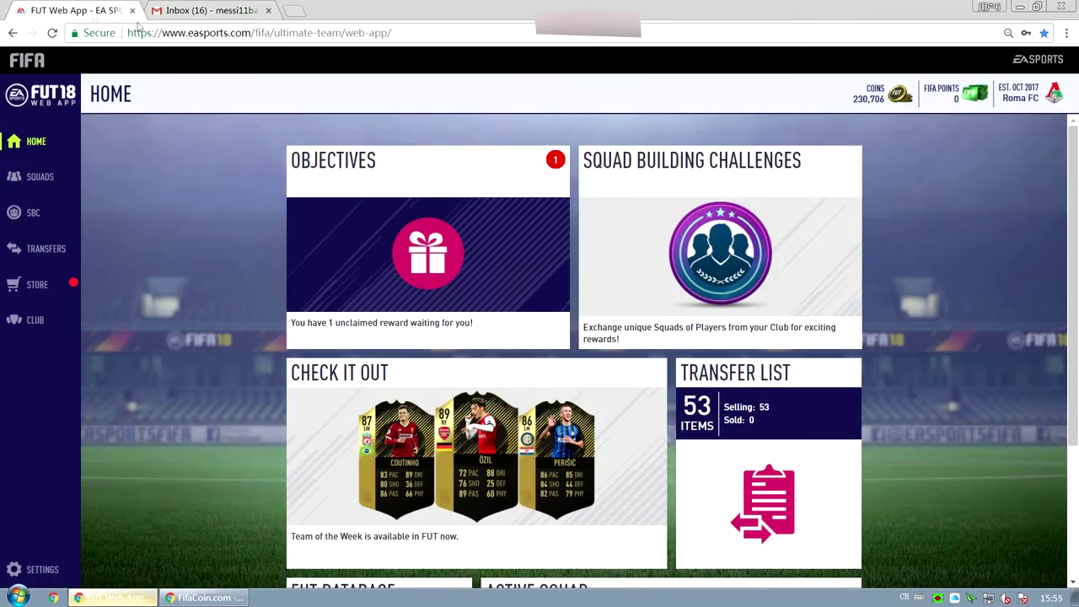
Return to FifaCoin's Comfort Trade page and view the 50,000-coin order marked withdrawn, target 53,492.
click(204, 598)
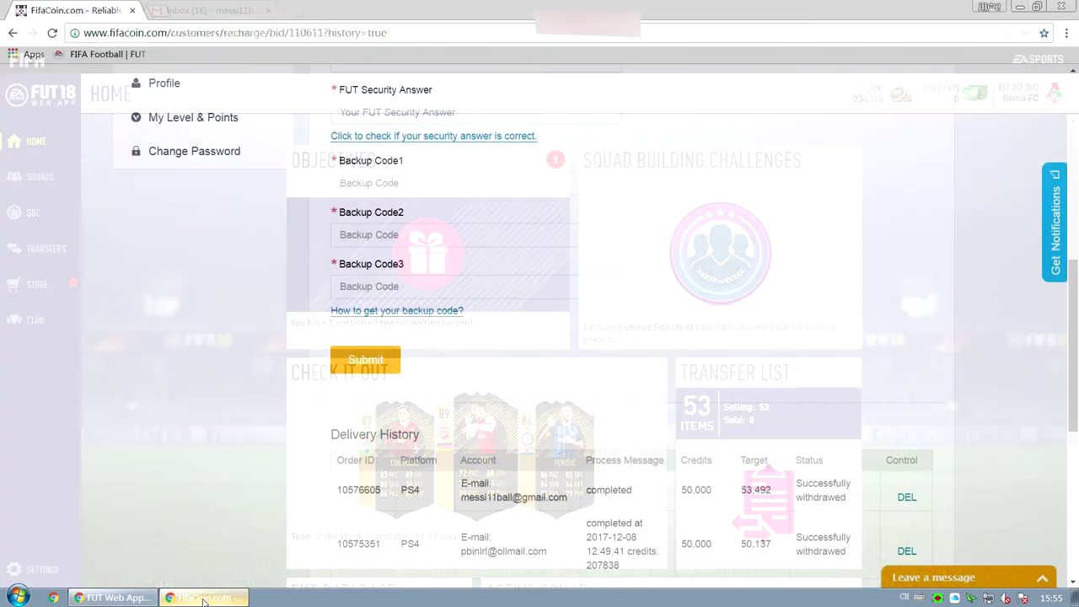
scroll(661, 343, up, 5)
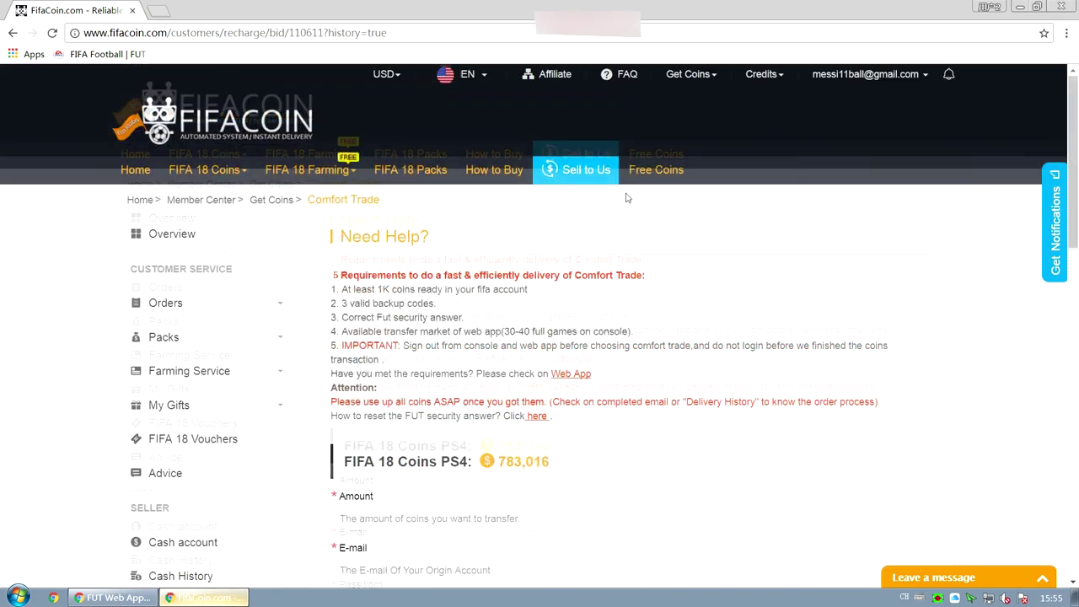
mouse_move(748, 84)
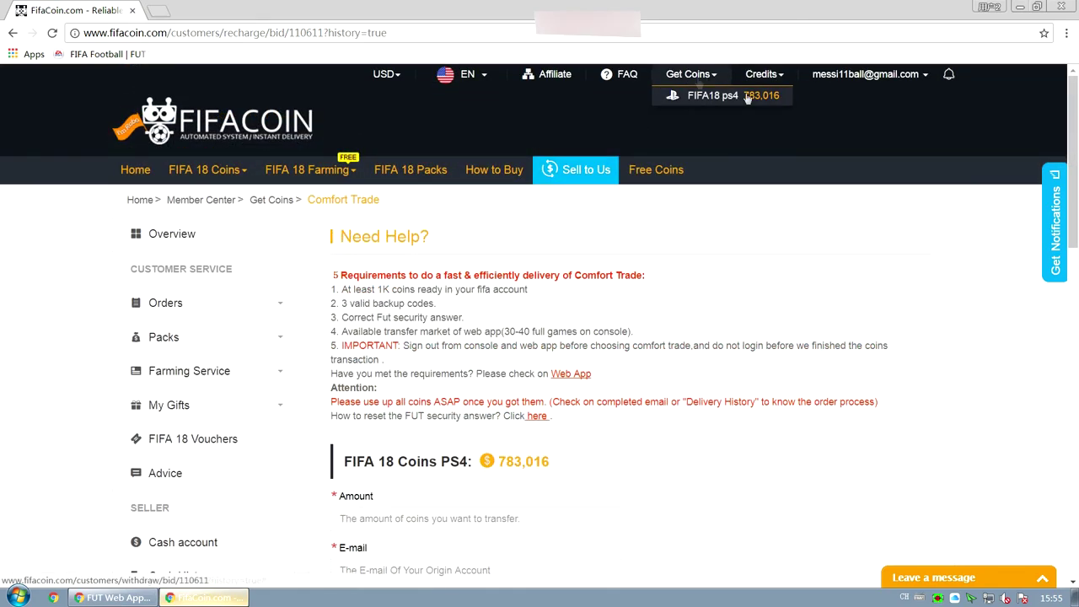
scroll(778, 472, down, 8)
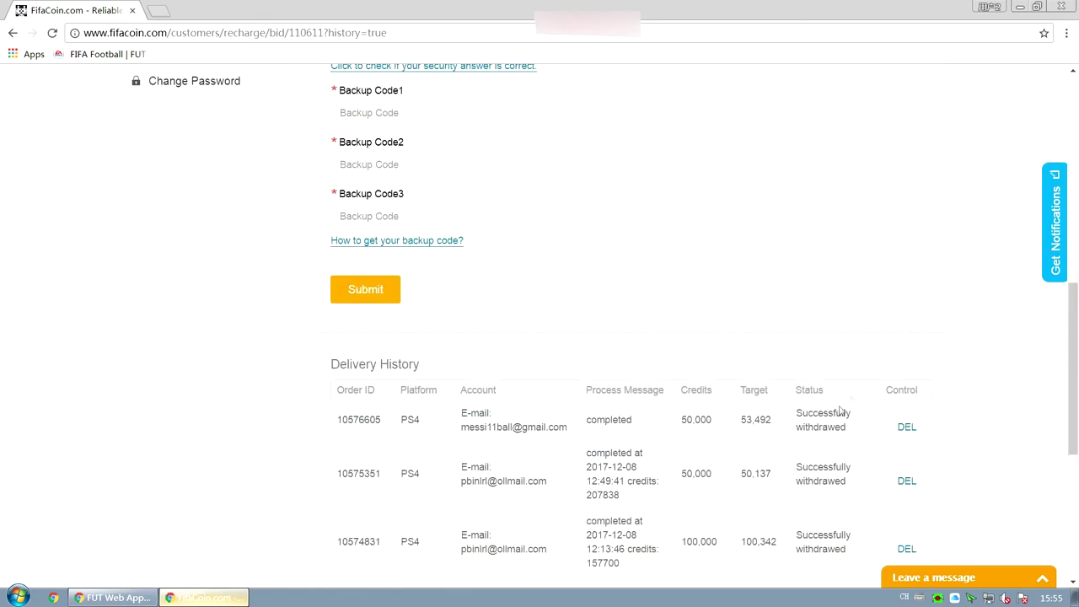